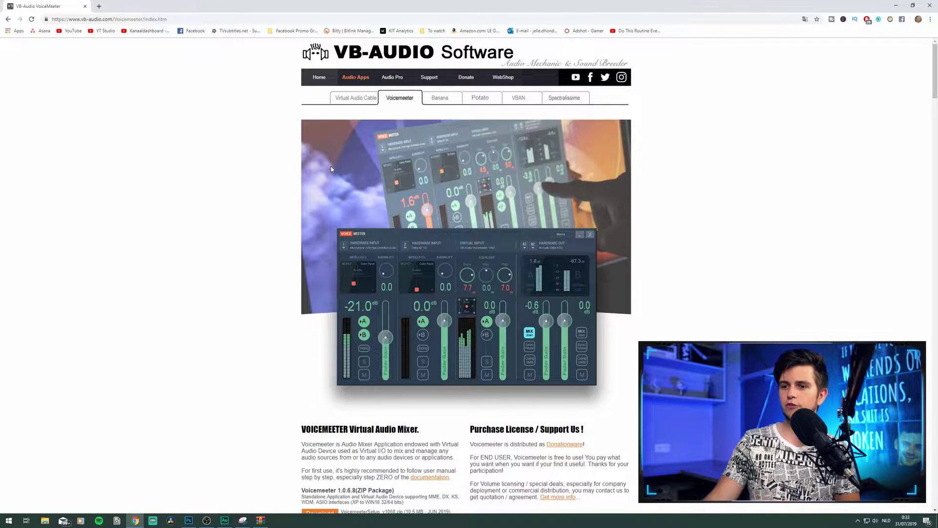
Download the Voicemeeter zip and check its contents in WinRAR
scroll(331, 169, down, 4)
click(320, 335)
click(42, 505)
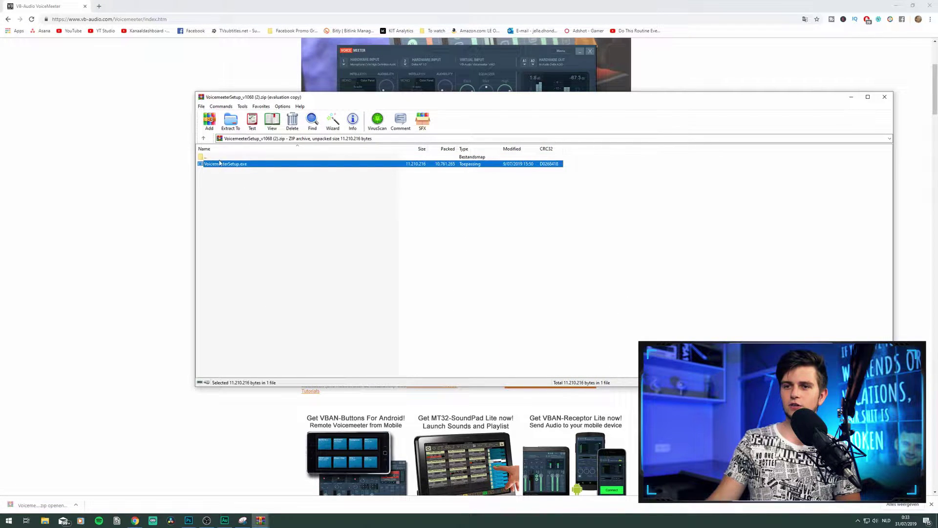
click(600, 213)
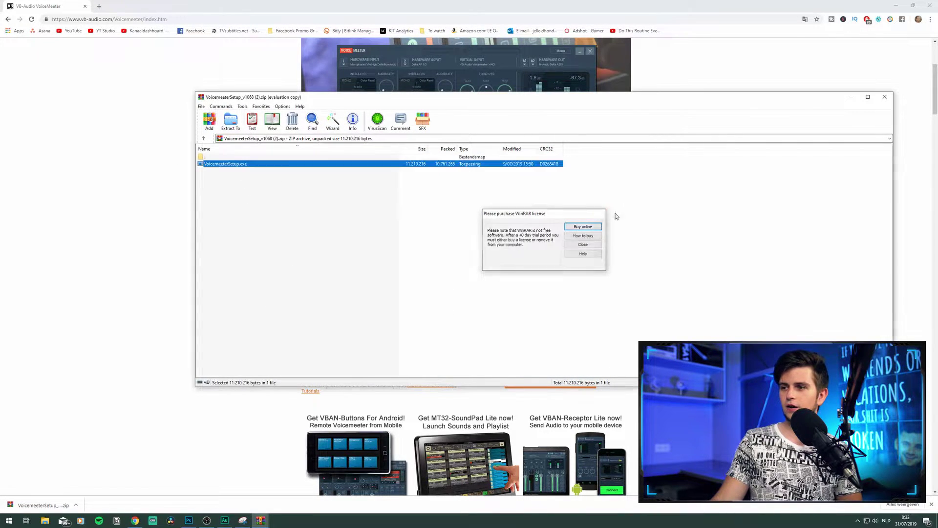
click(884, 96)
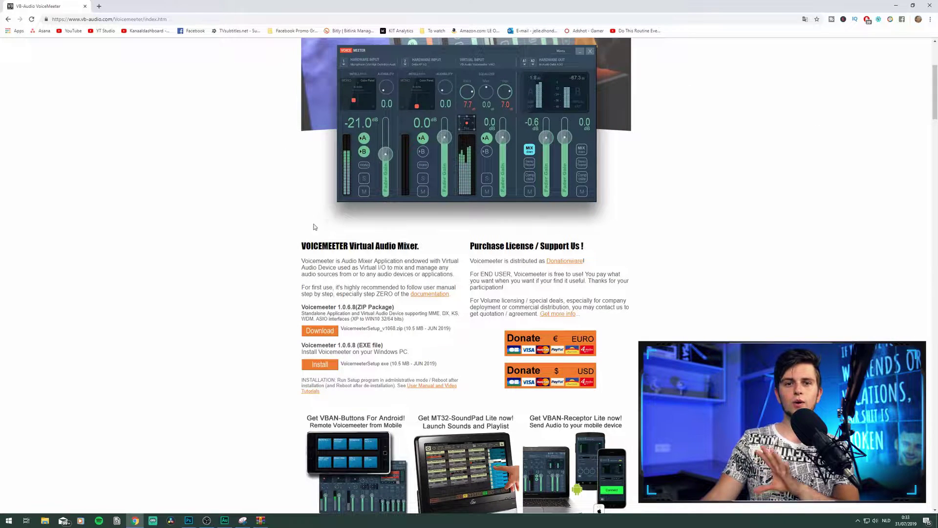
Download the VB-CABLE driver pack (VBCABLE_Driver_Pack43.zip) from the Virtual Audio Cable page
scroll(366, 110, up, 4)
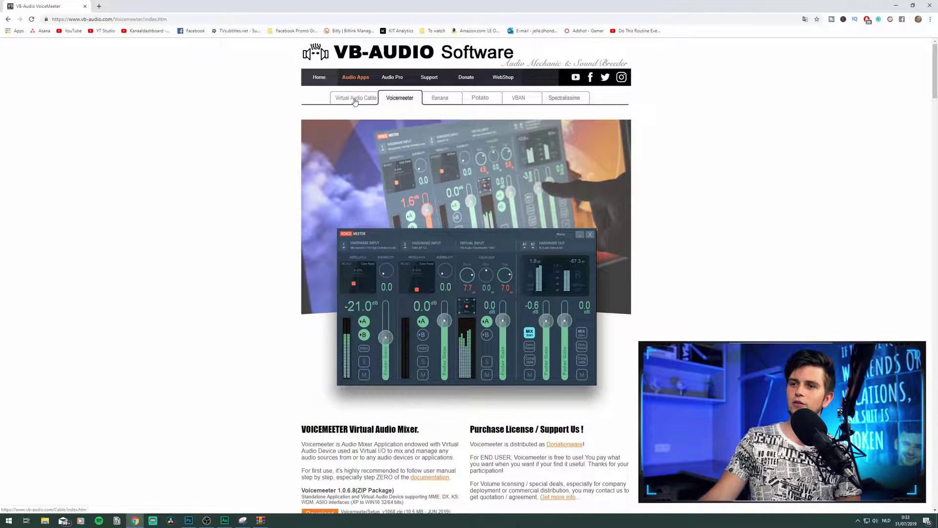
click(356, 100)
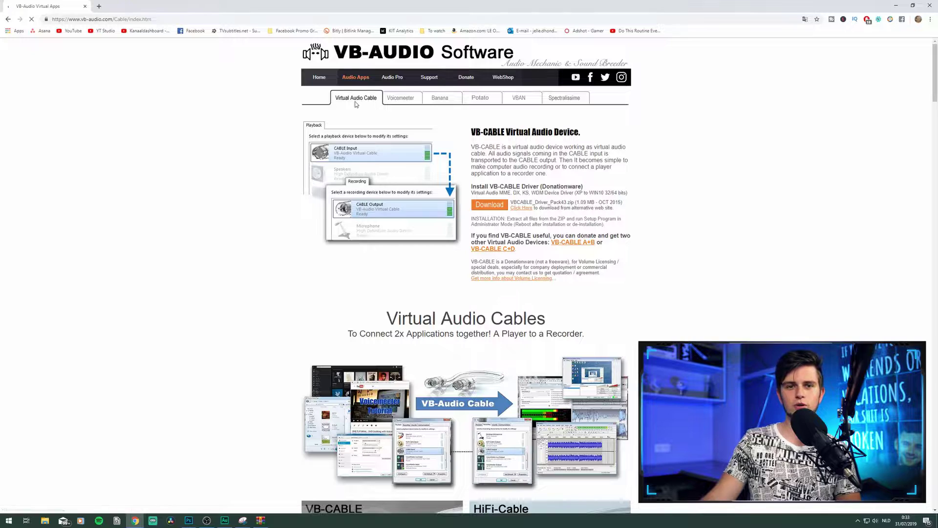
click(490, 208)
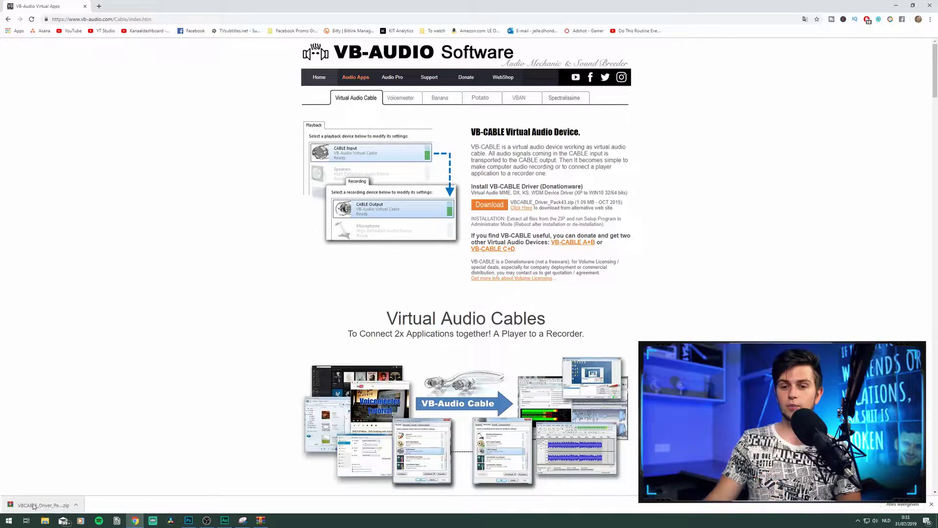
Open VBCABLE_Driver_Pack43.zip in WinRAR and select VBCABLE_Setup_x64.exe
click(33, 503)
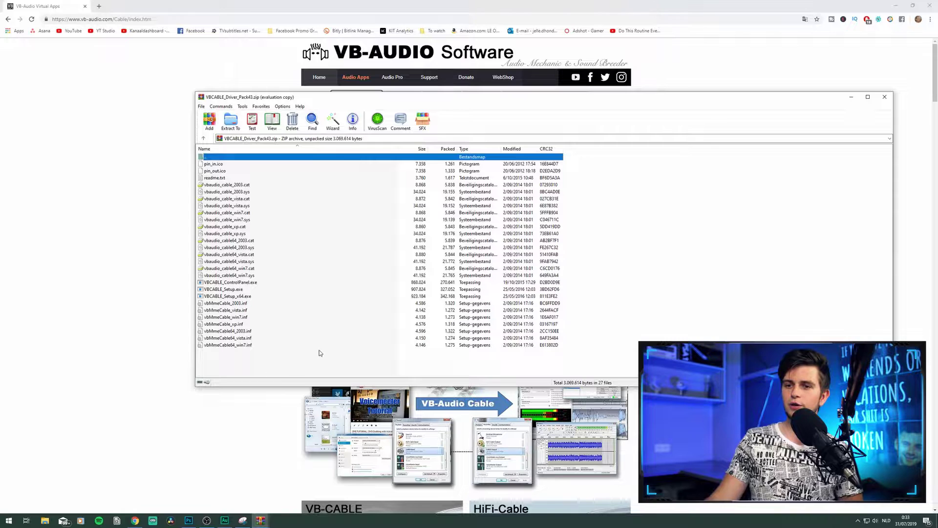
click(223, 290)
click(238, 296)
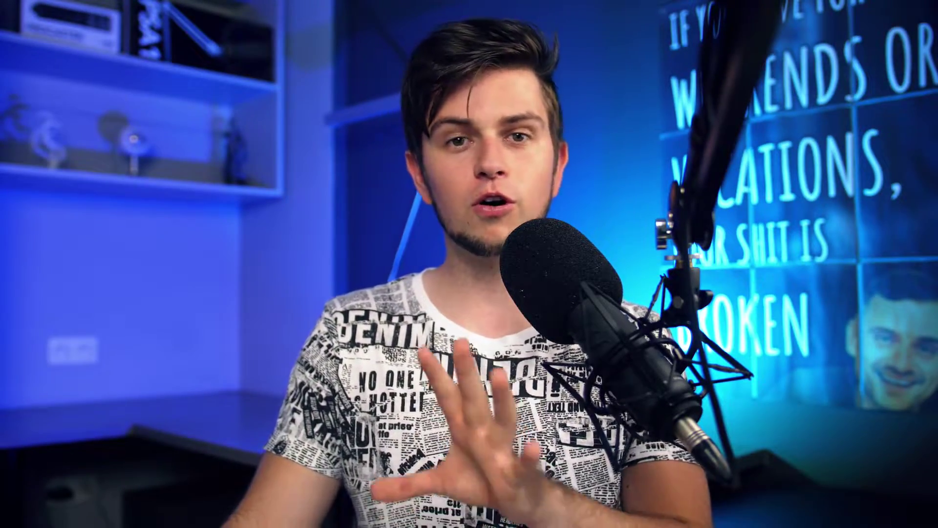
key(super+x)
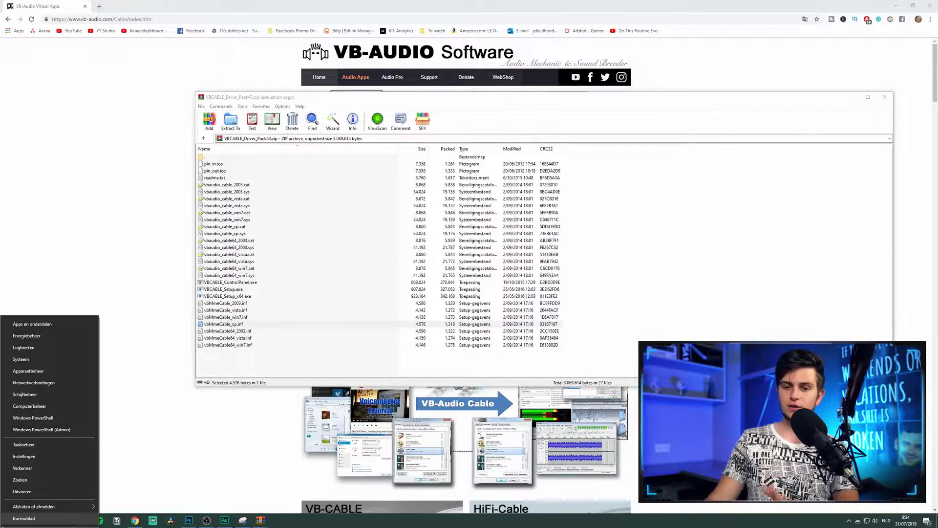
Go to Systeem in Windows Settings via the Win+X menu
click(37, 360)
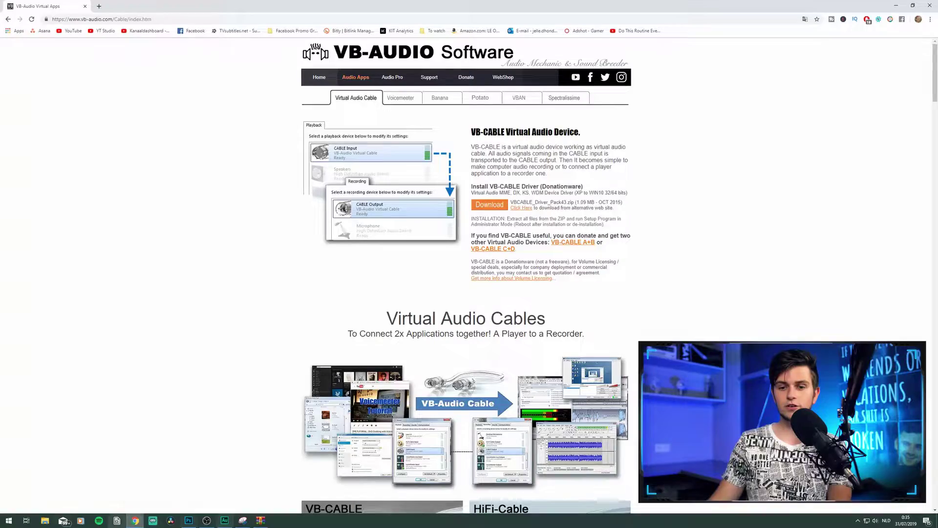
click(9, 521)
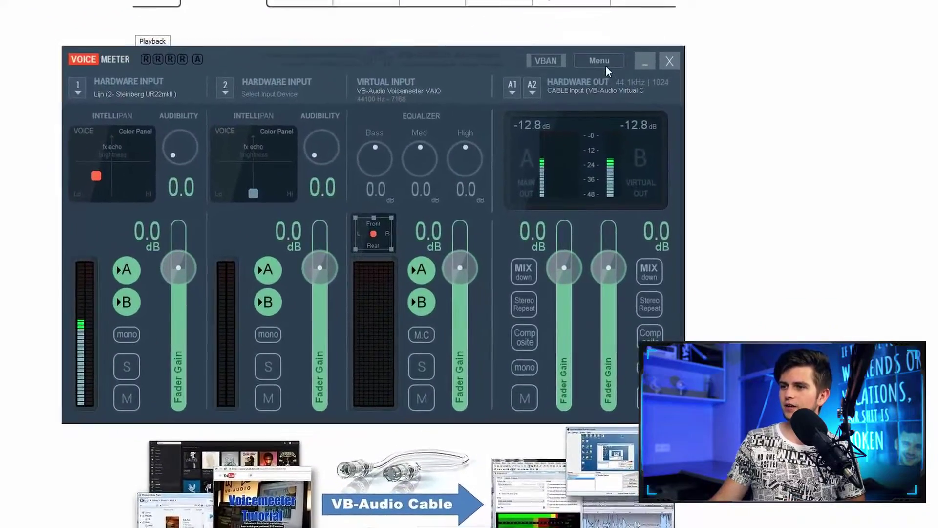
Load Voicemeeter settings from 'The Video Nerd Template' in the Bureaublad folder
click(585, 138)
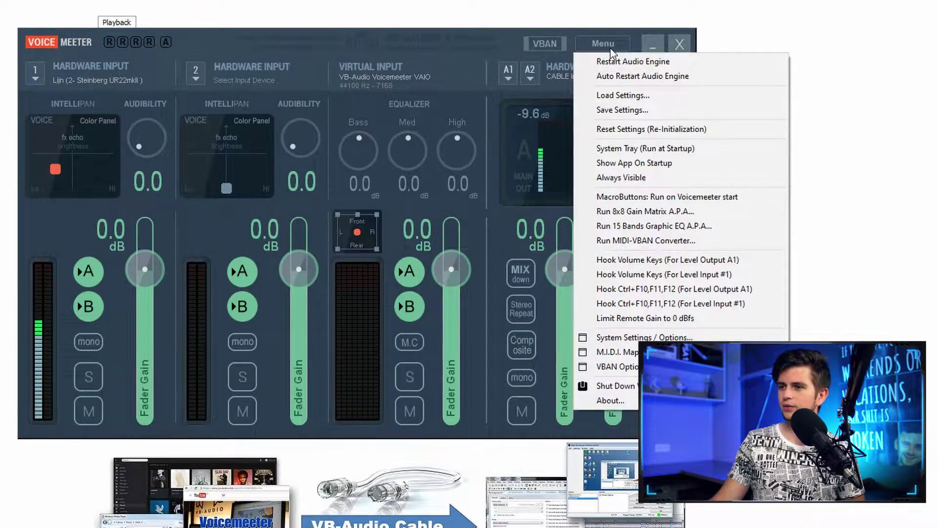
click(650, 96)
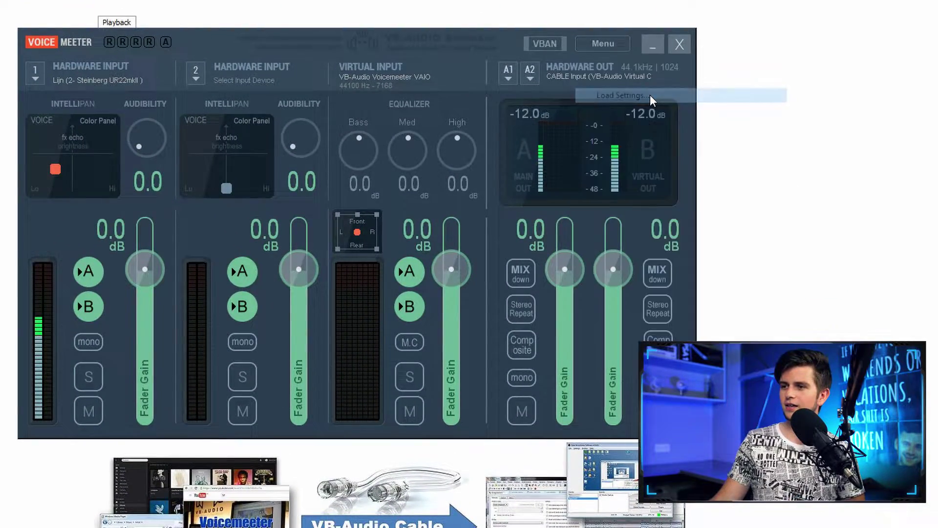
scroll(117, 118, up, 1)
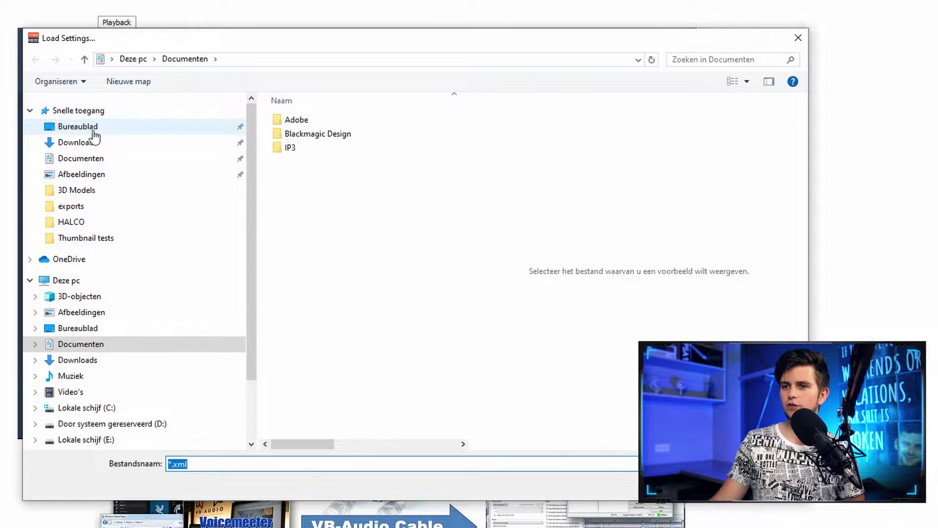
click(77, 128)
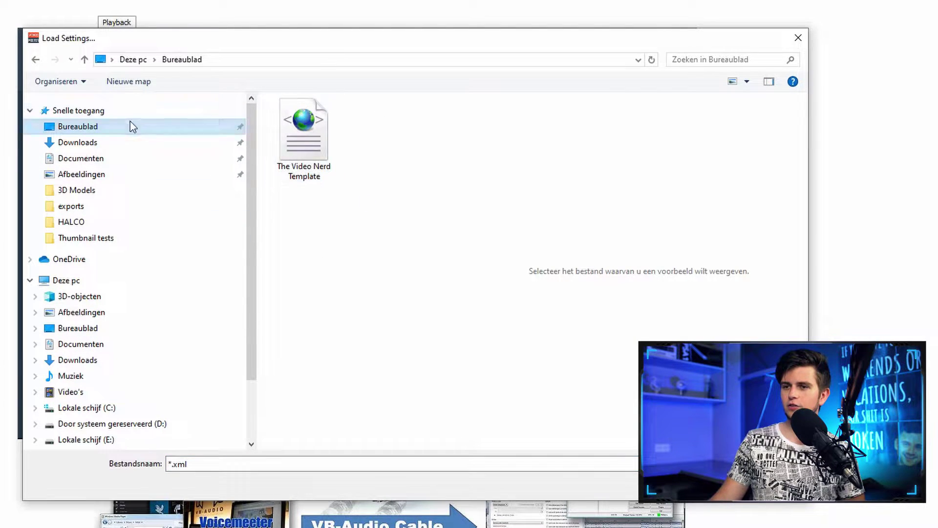
click(302, 146)
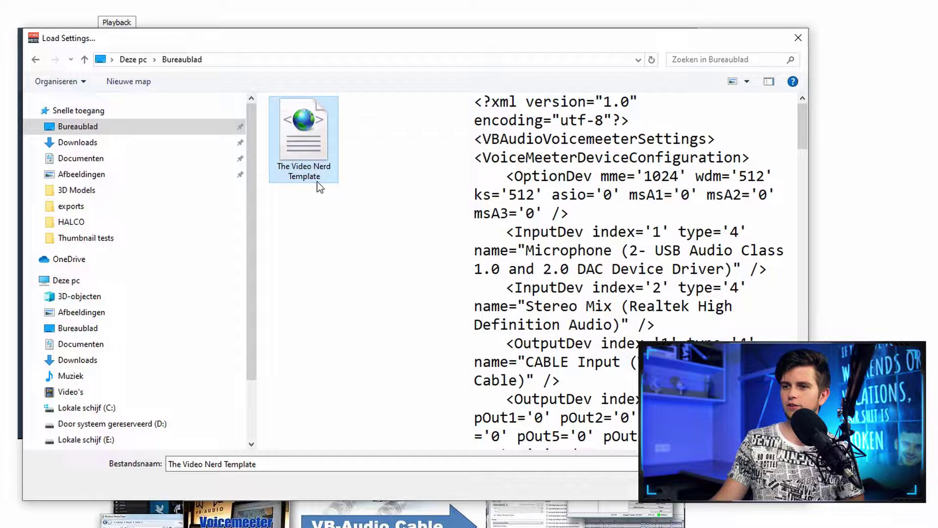
double_click(307, 139)
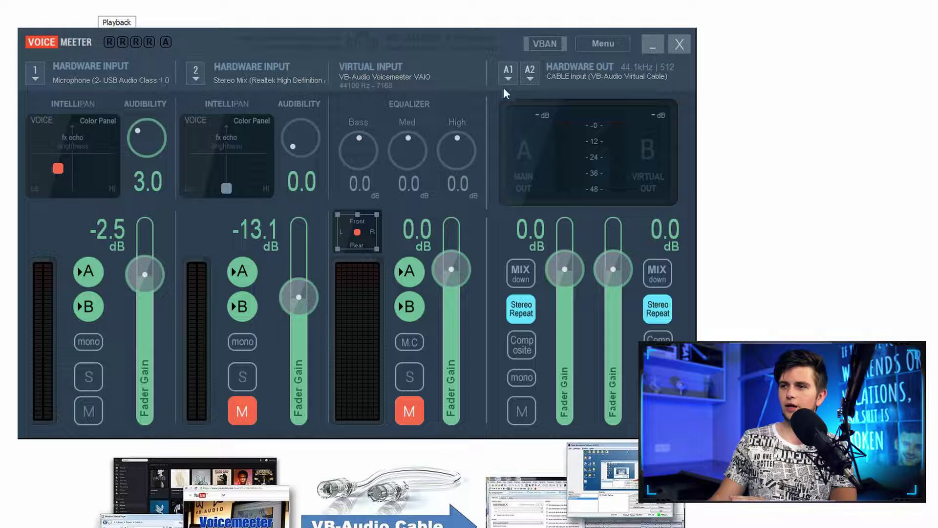
Set Hardware Input 1 to WDM: Lijn (2- Steinberg UR22mkII), keeping A1 on WDM: CABLE Input
click(33, 72)
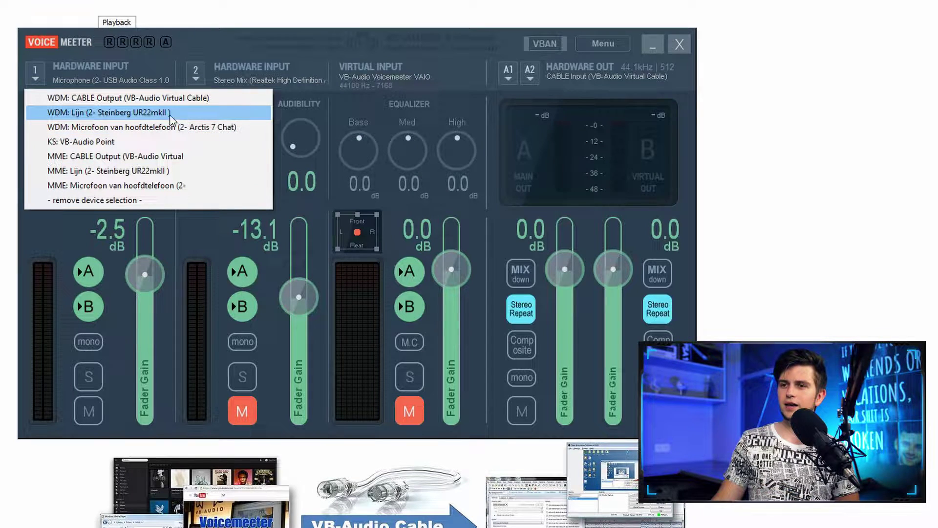
click(121, 117)
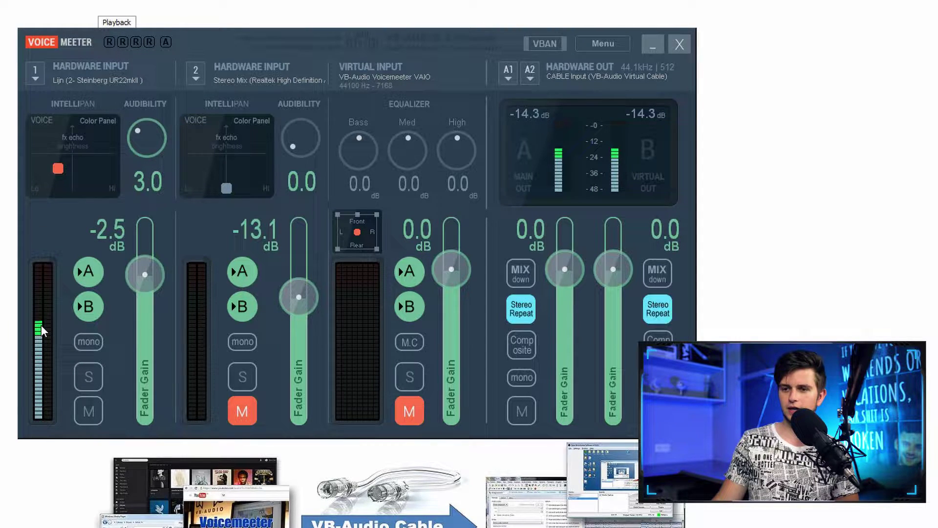
click(511, 77)
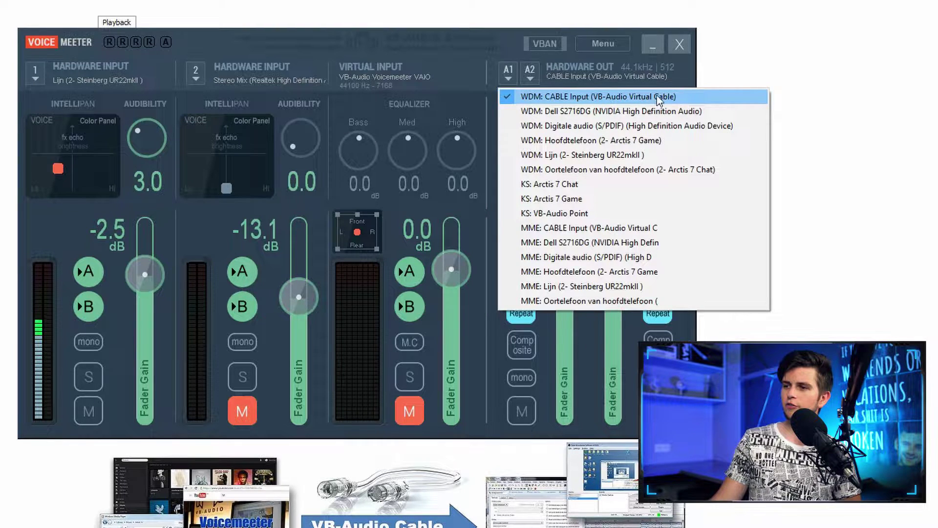
click(623, 98)
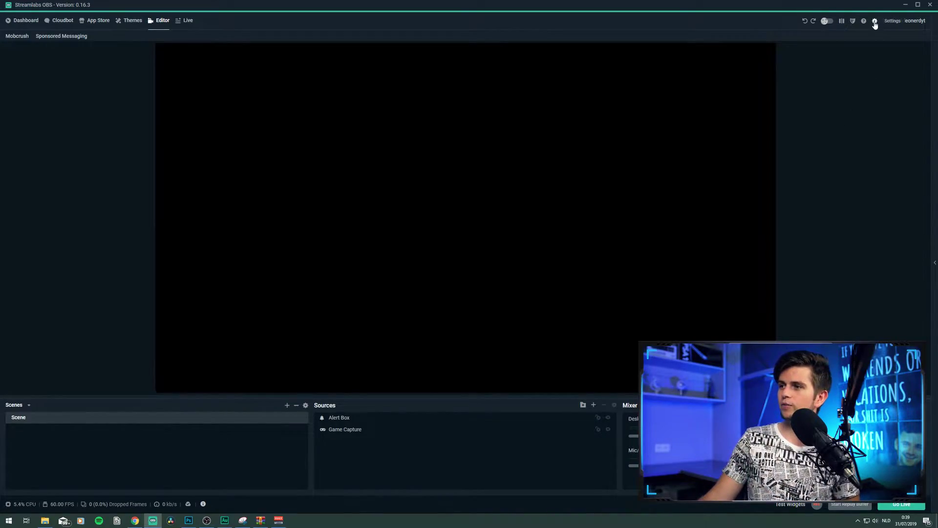
Set Streamlabs OBS audio Mic/Auxiliary Device 1 to CABLE Output (VB-Audio Virtual Cable)
click(875, 21)
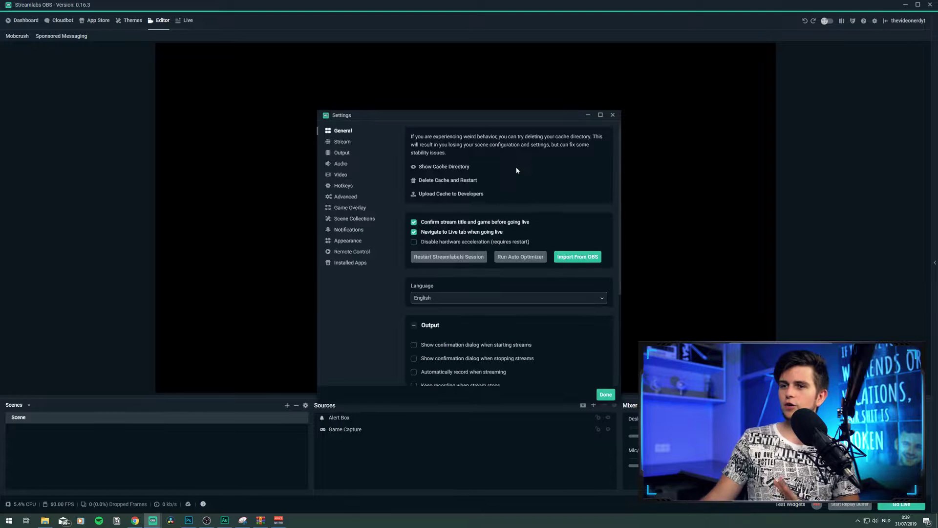
click(342, 165)
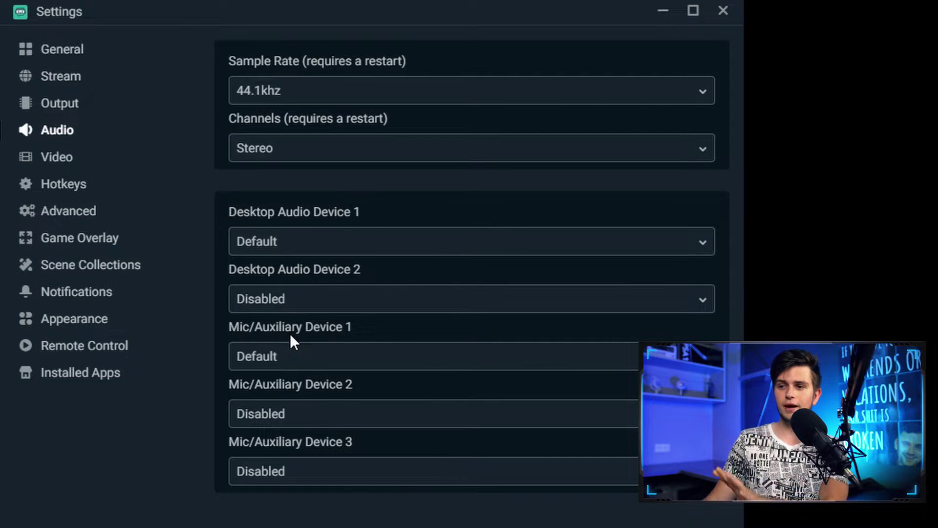
click(290, 364)
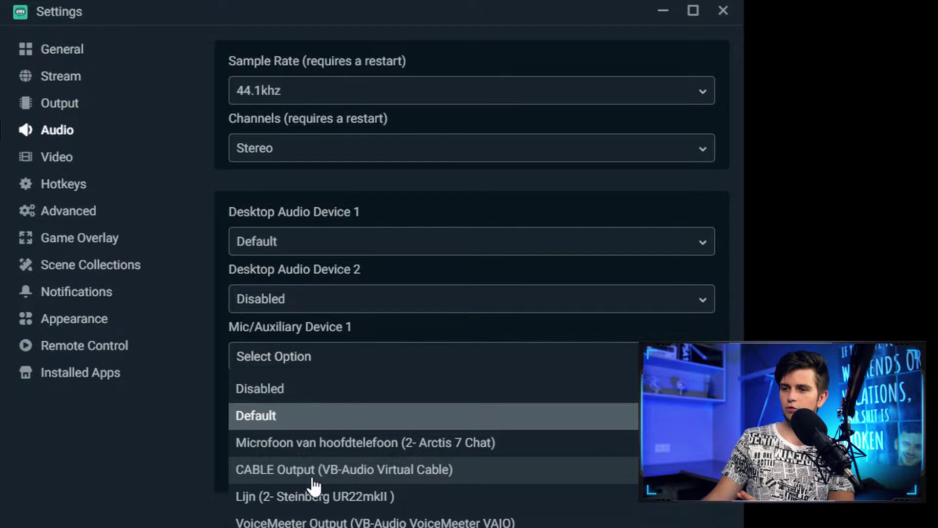
click(289, 472)
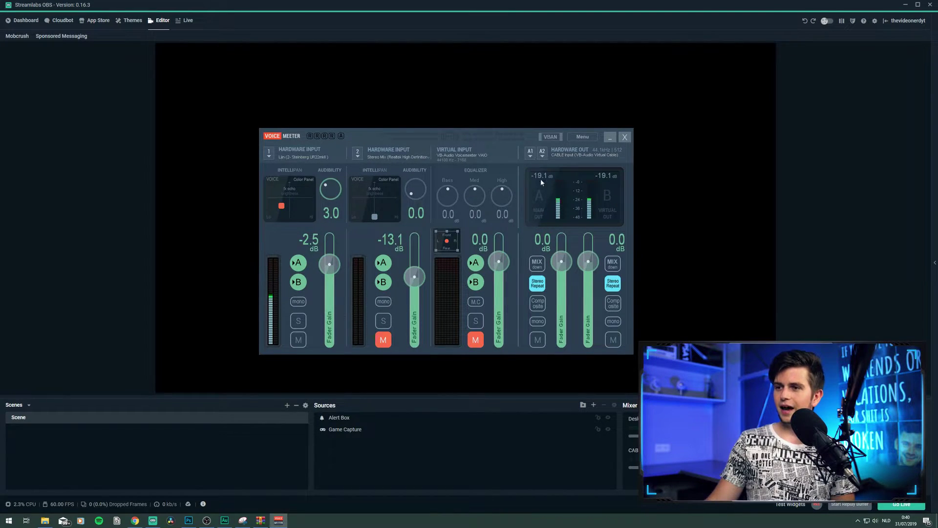
Move input 1's Intellipan Voice point down-left toward Lo
click(93, 219)
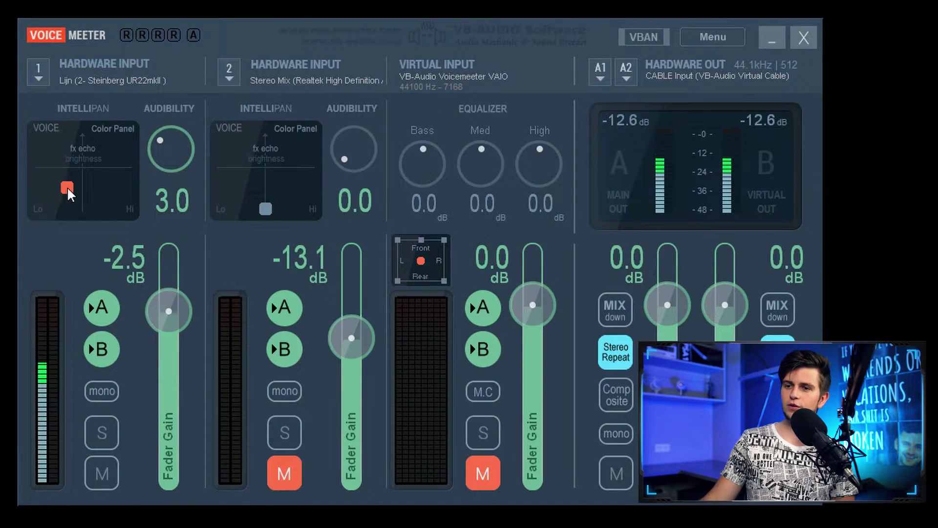
drag(73, 179, 55, 190)
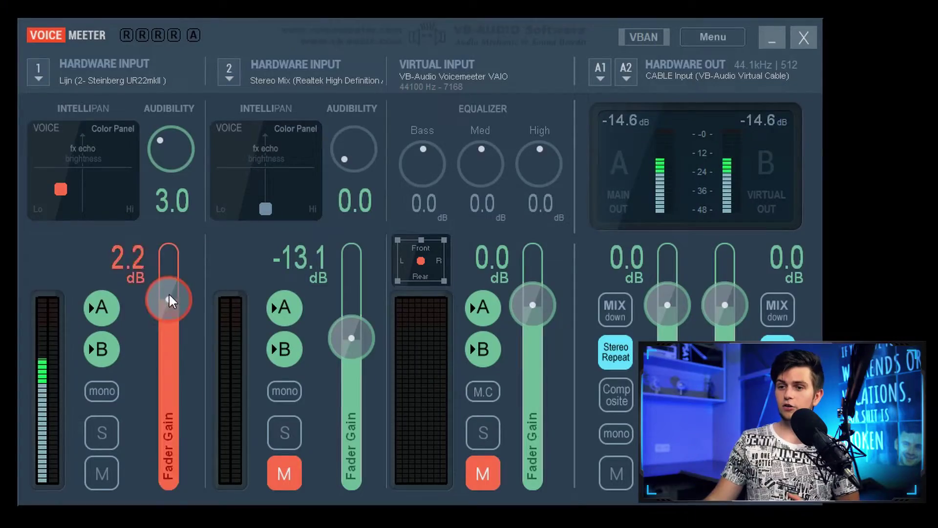
Lower input 1's fader gain to about -5.3 dB
mouse_move(168, 292)
mouse_down()
mouse_move(167, 313)
mouse_move(172, 301)
mouse_up()
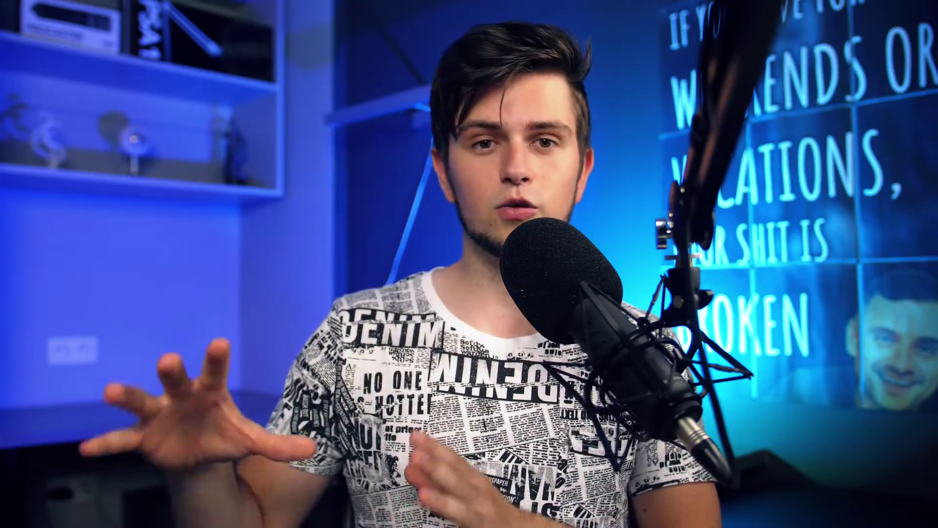